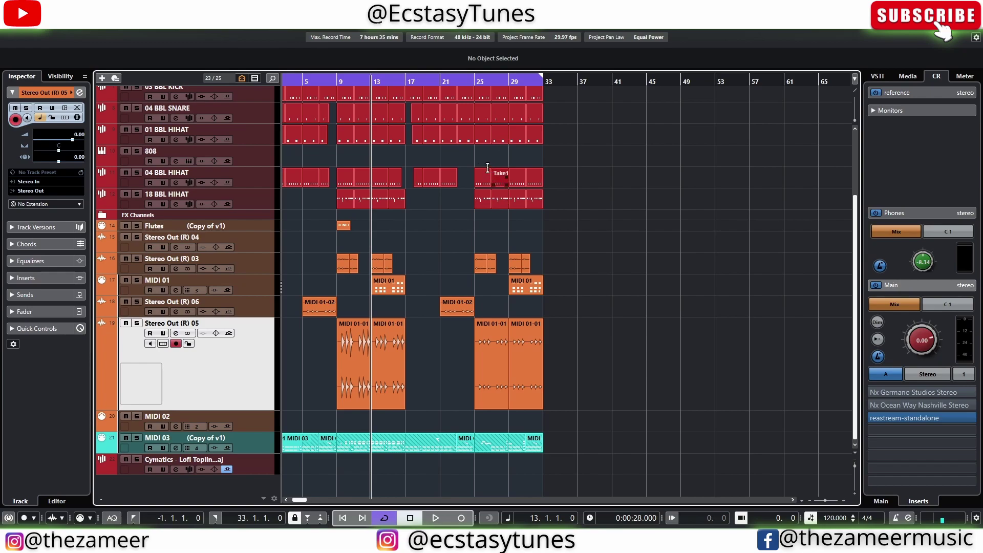
Step: Play the arrangement briefly from bar 9 and stop
scroll(426, 213, up, 2)
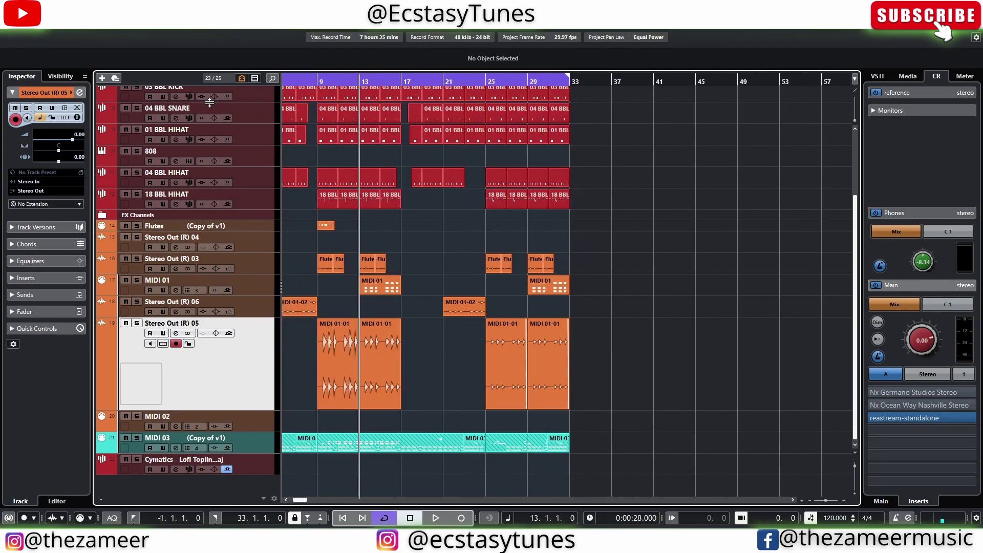
click(319, 82)
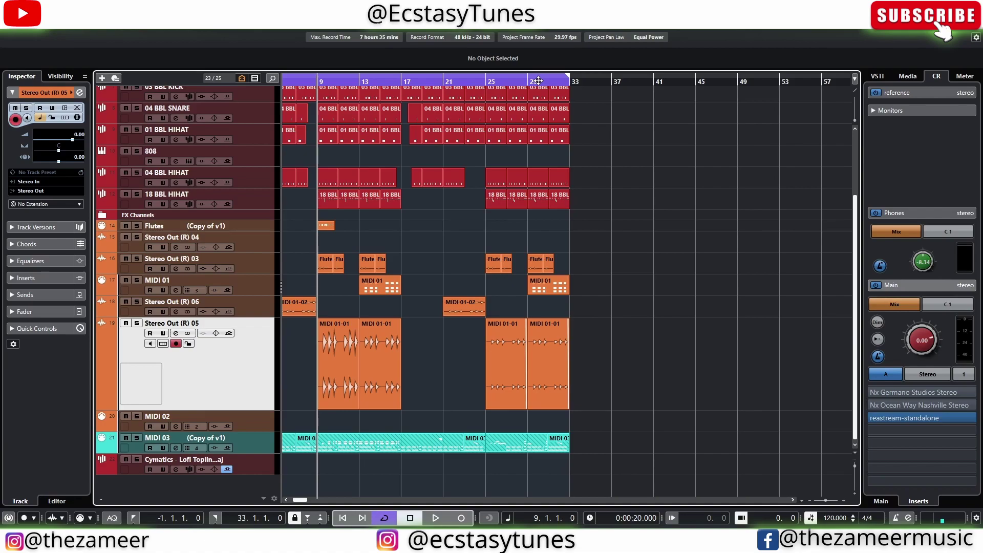
key(space)
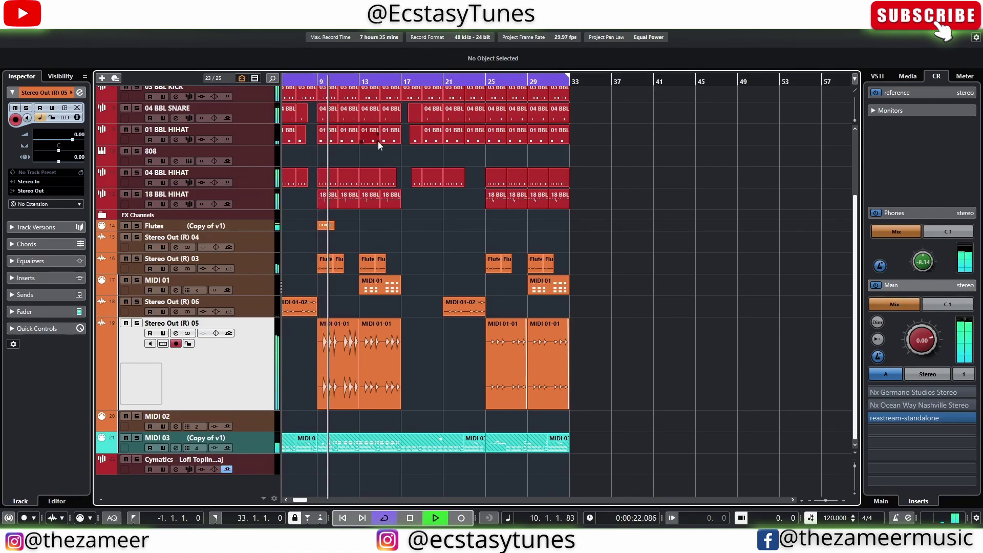
key(space)
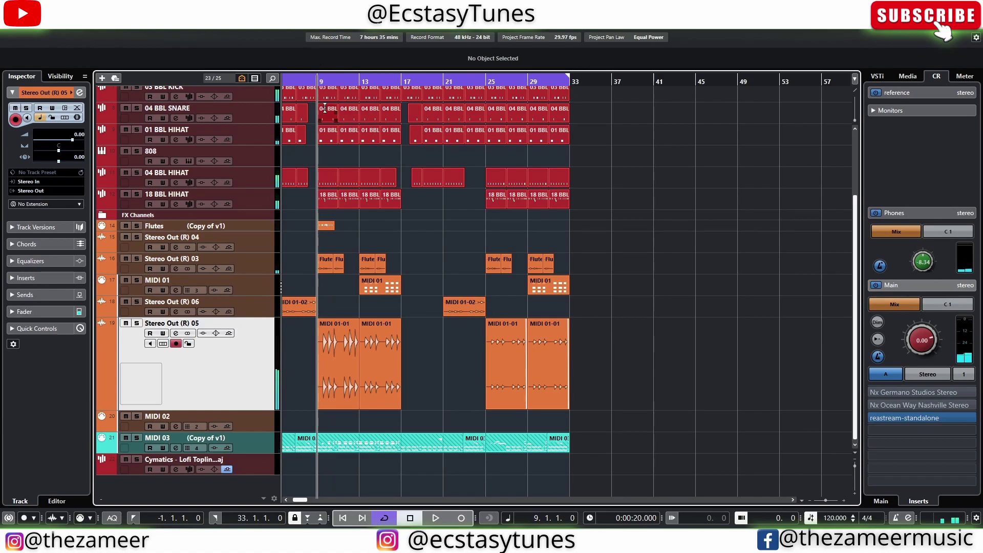
Step: Move the playhead to bar 30, play briefly from there and stop
drag(342, 87, 534, 83)
key(space)
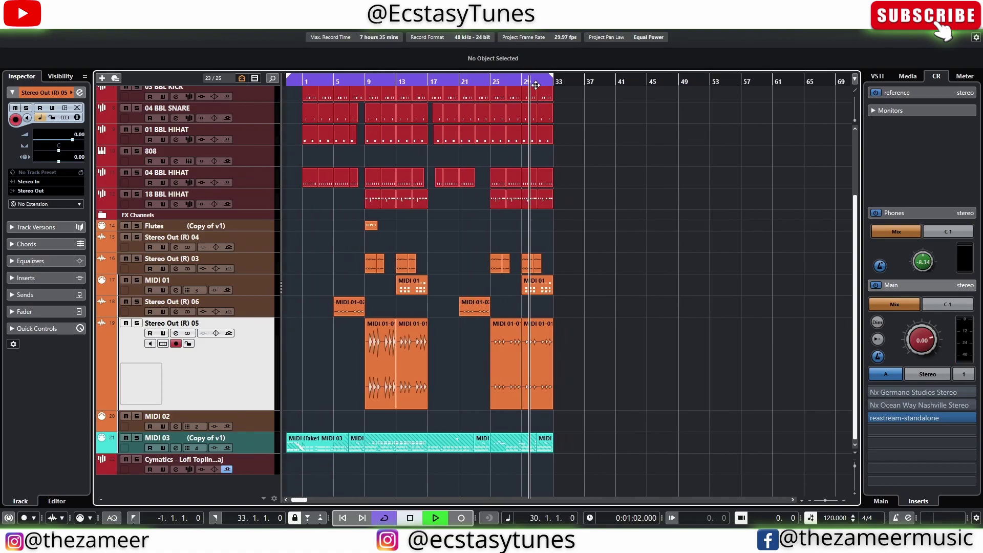
key(space)
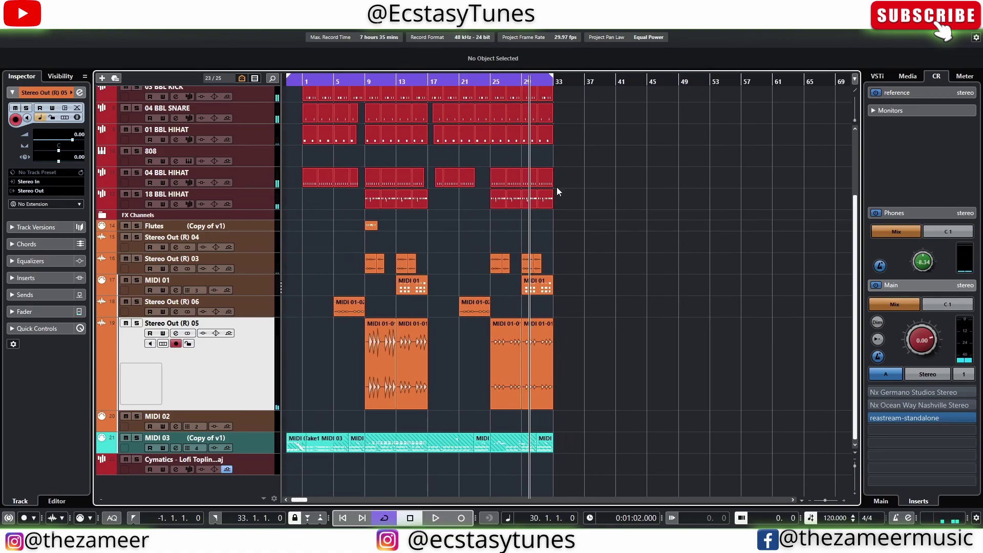
Step: Return the playhead to bar 9, audition the arrangement briefly, and restart playback from the same position
scroll(471, 173, up, 1)
scroll(558, 169, up, 1)
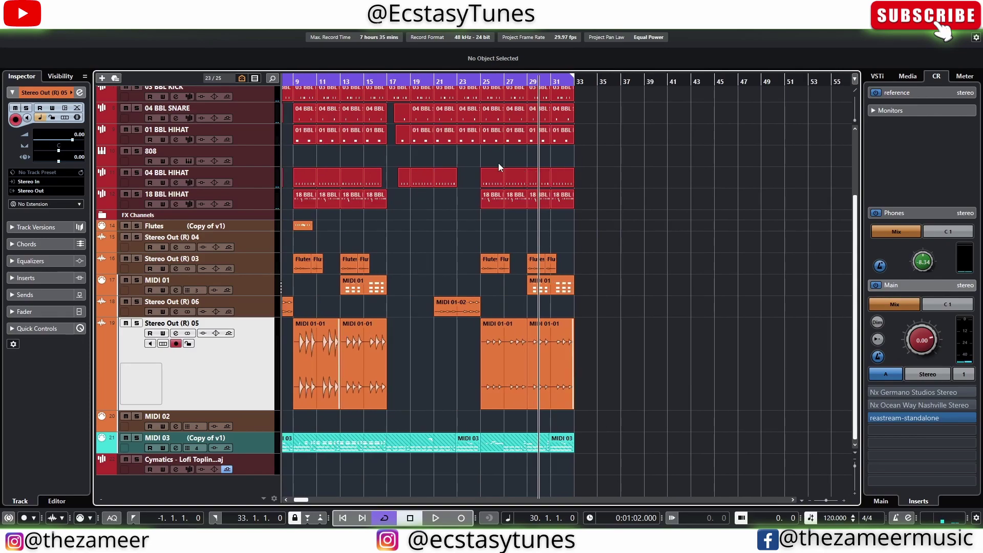
scroll(498, 163, down, 1)
click(362, 82)
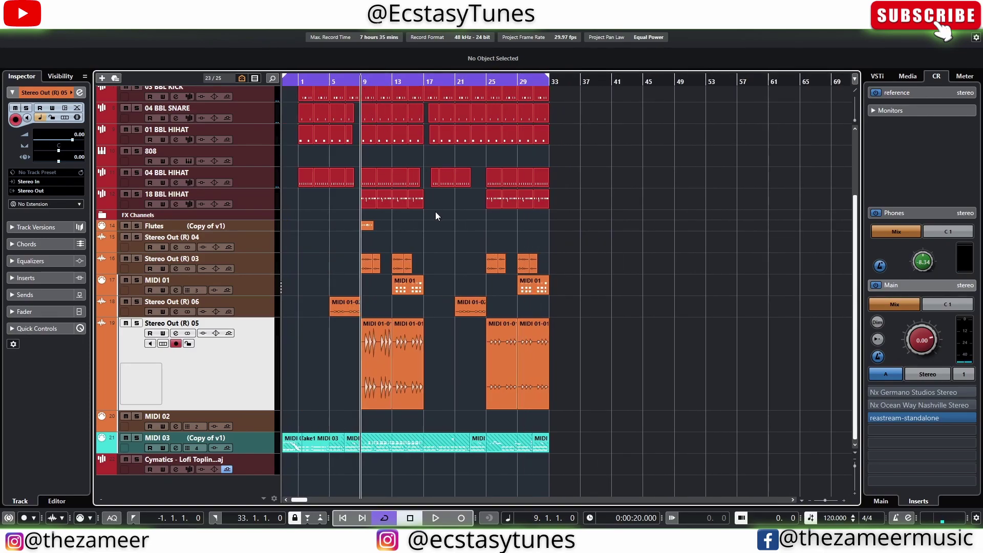
key(space)
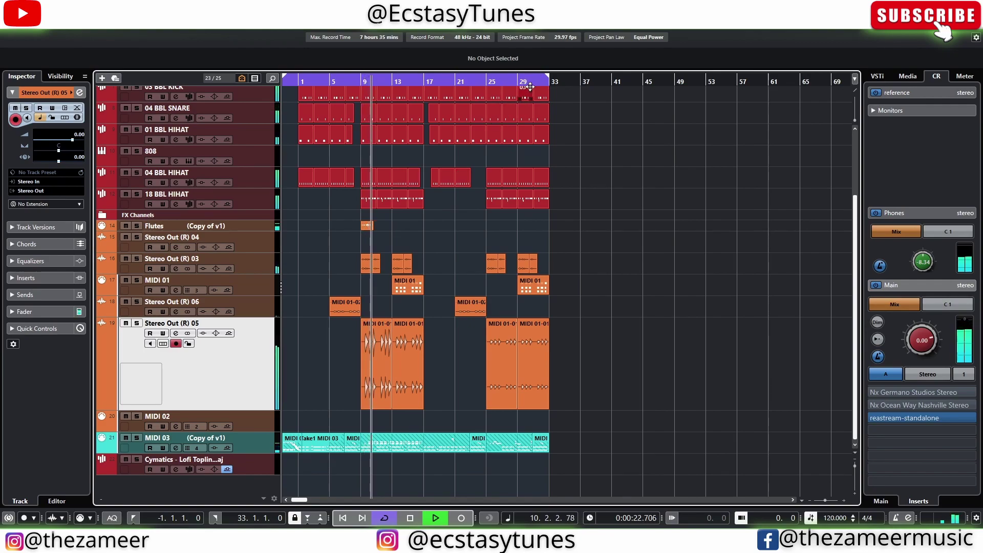
key(space)
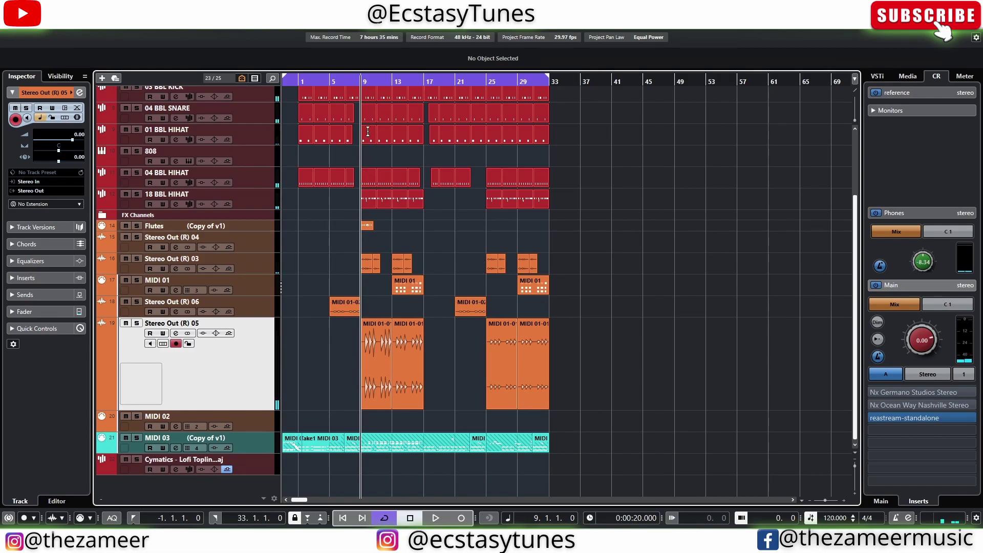
key(space)
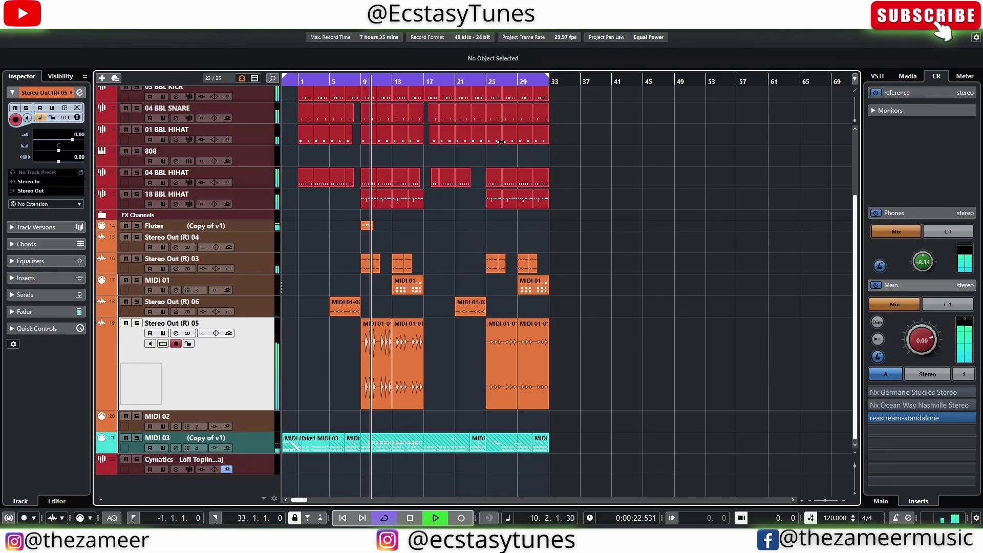
Step: Lower the velocity of every second note in the Take1 04 BBL HIHAT part at bar 27
drag(530, 84, 522, 99)
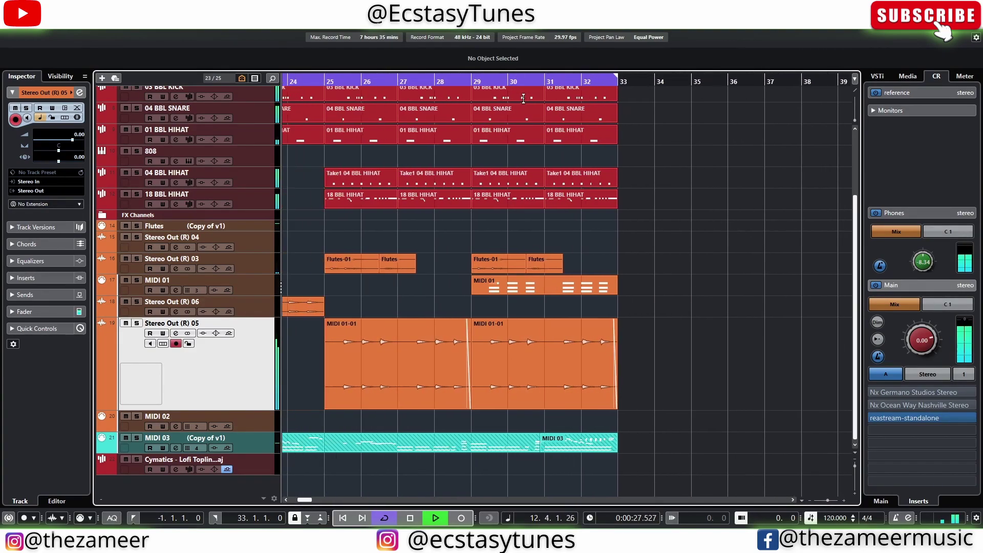
double_click(417, 187)
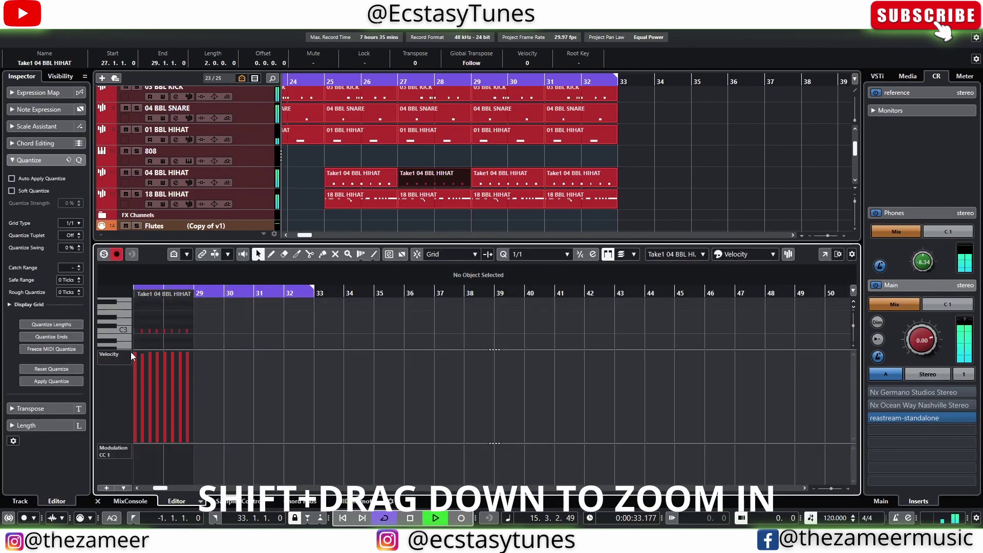
scroll(210, 336, down, 1)
scroll(164, 337, up, 4)
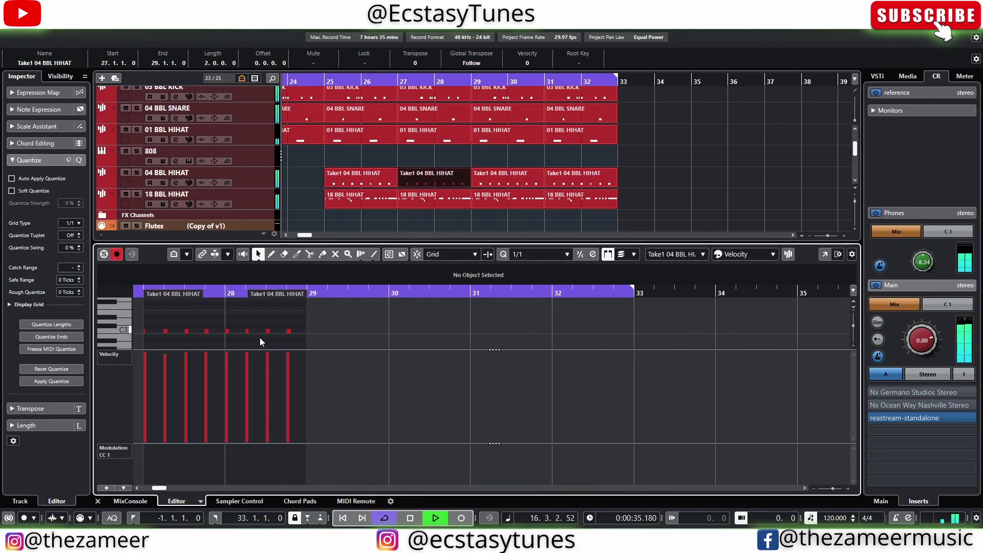
click(165, 370)
click(207, 370)
click(247, 369)
click(288, 369)
click(675, 175)
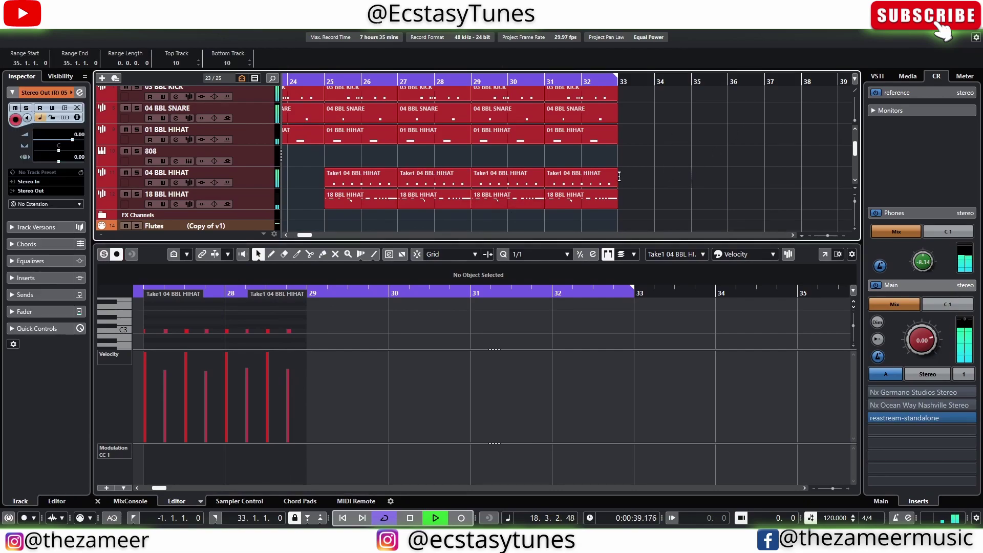
Step: Examine the arrangement between bars 9 and 32 at different zoom levels and stop playback
scroll(665, 175, down, 3)
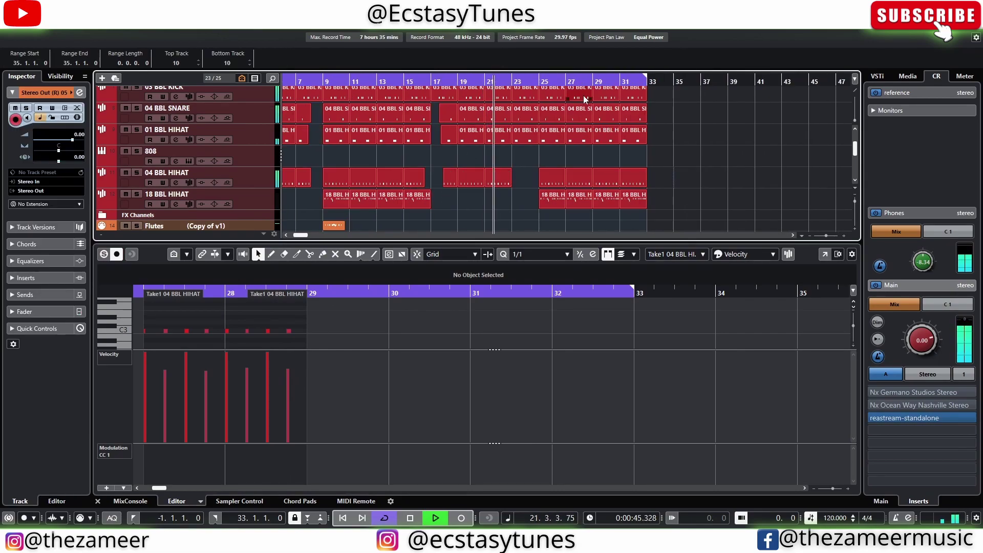
scroll(613, 97, up, 5)
scroll(613, 101, down, 4)
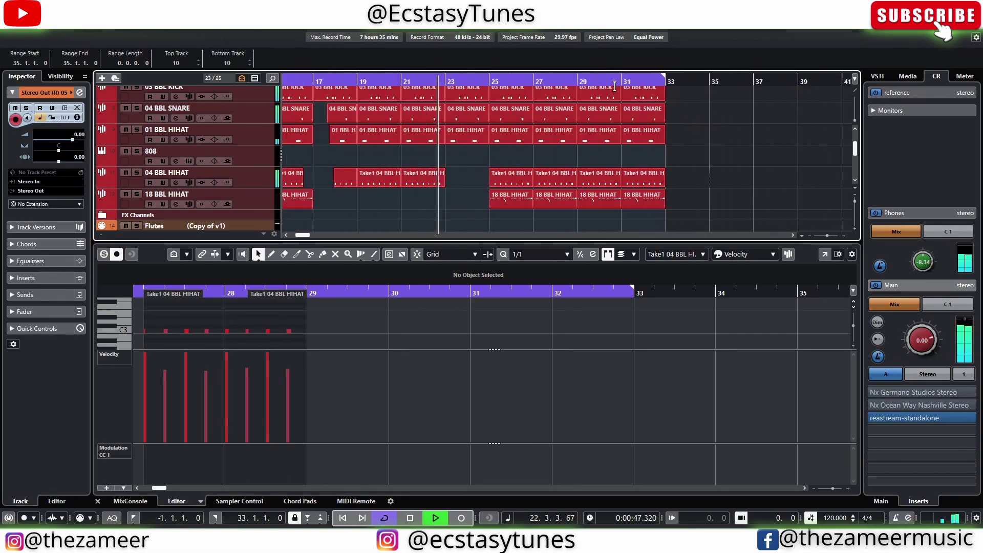
scroll(339, 88, up, 2)
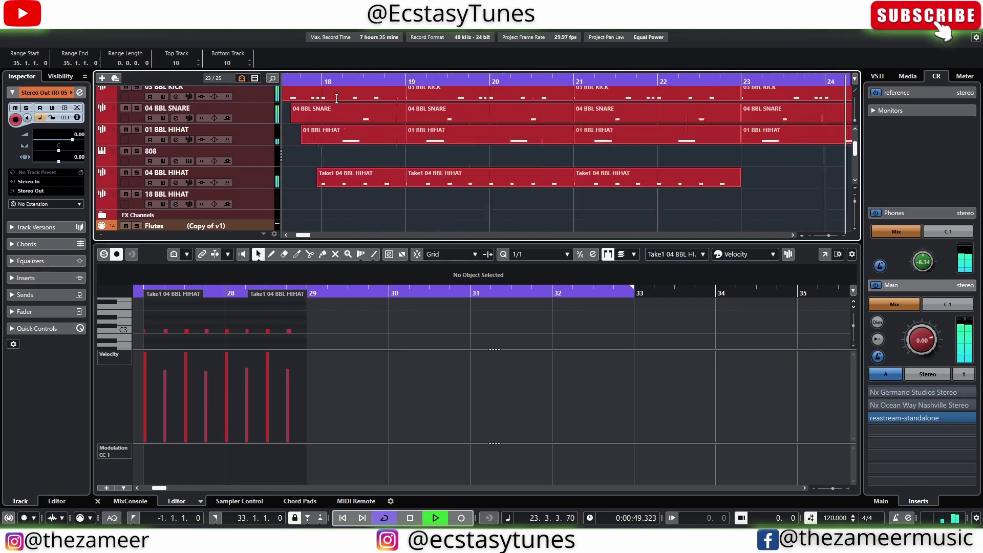
click(426, 214)
key(space)
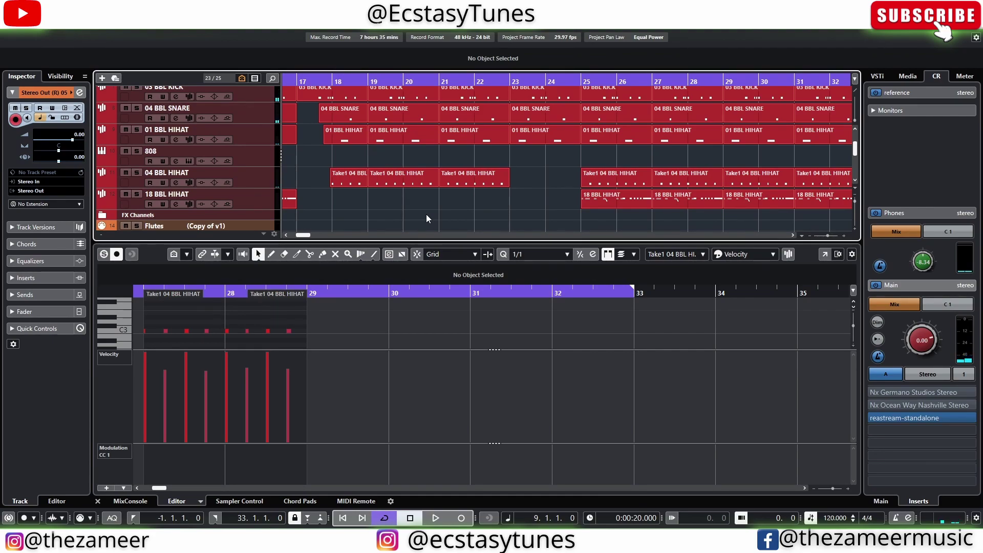
scroll(449, 194, down, 6)
scroll(364, 215, up, 5)
scroll(363, 219, down, 4)
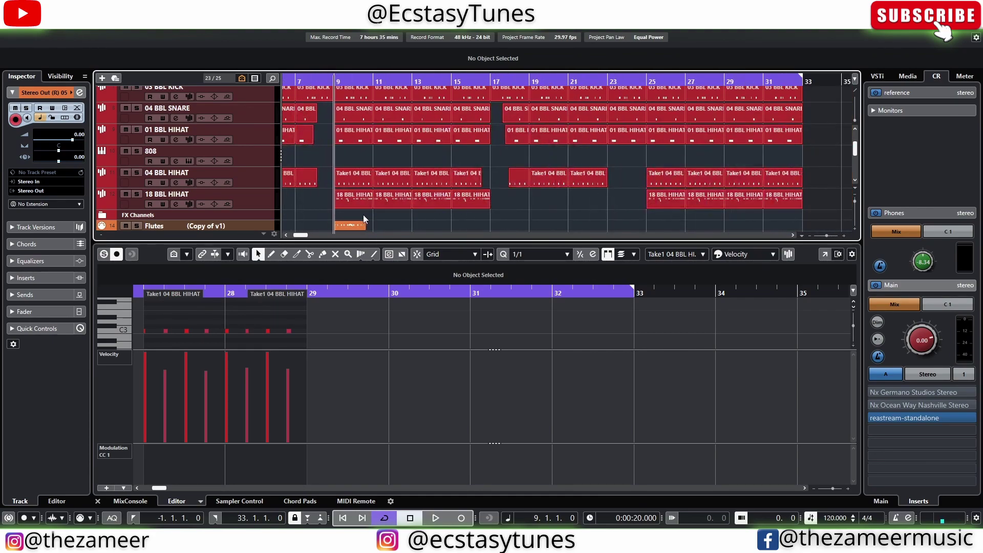
Step: Move the playhead to bar 31, play briefly from there and stop
mouse_move(563, 82)
mouse_down()
mouse_move(566, 98)
mouse_move(570, 83)
mouse_up()
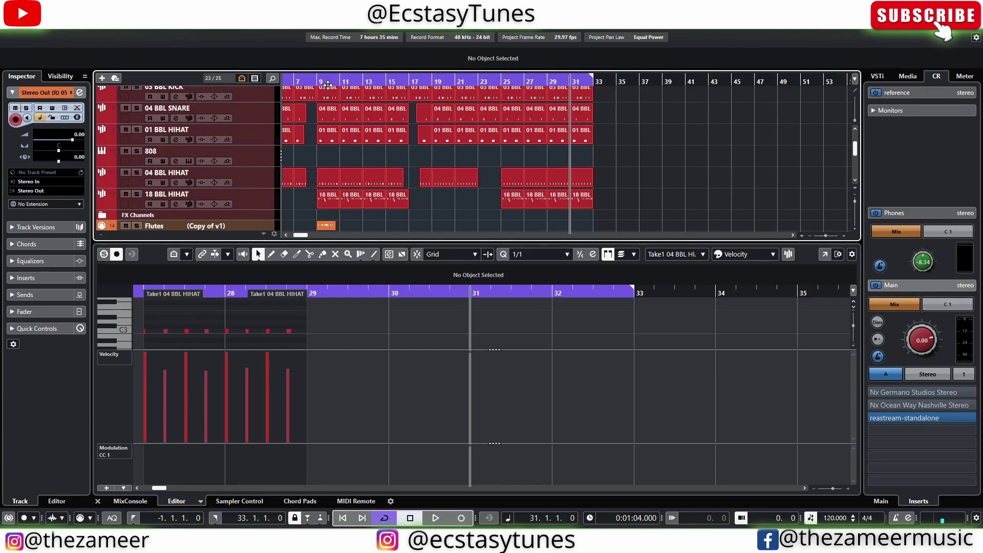
key(space)
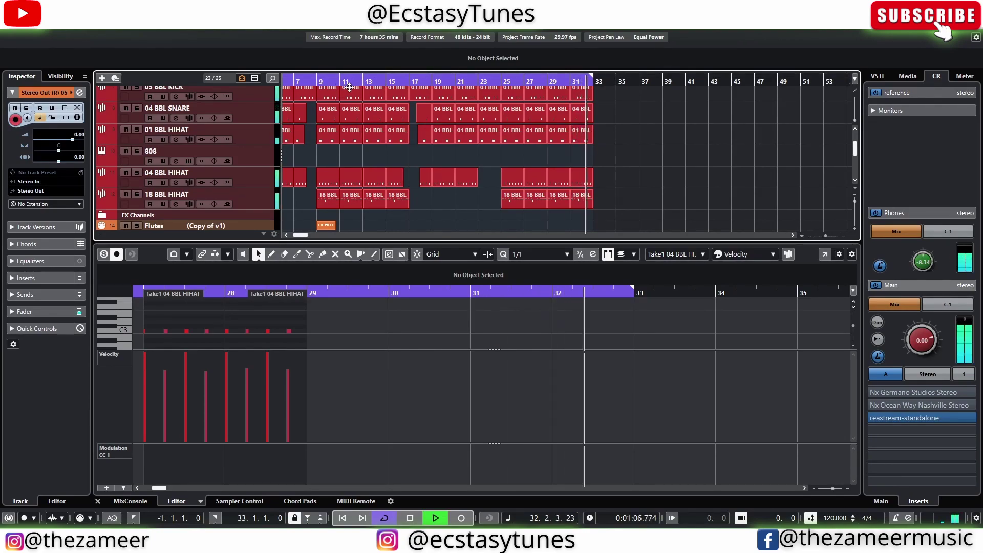
scroll(351, 80, up, 4)
key(space)
scroll(503, 220, down, 6)
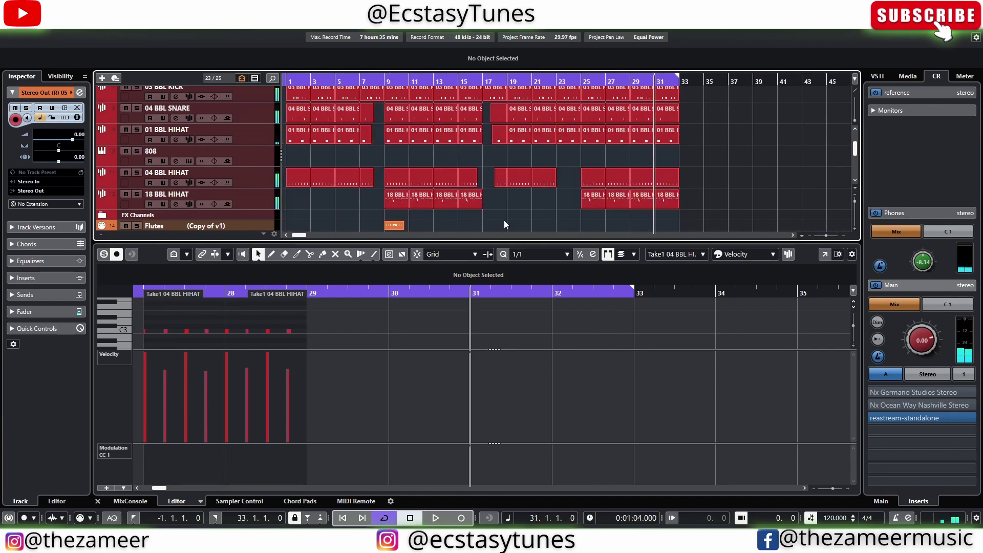
Step: Place the playhead at bar 21 in the arrangement
scroll(316, 121, up, 4)
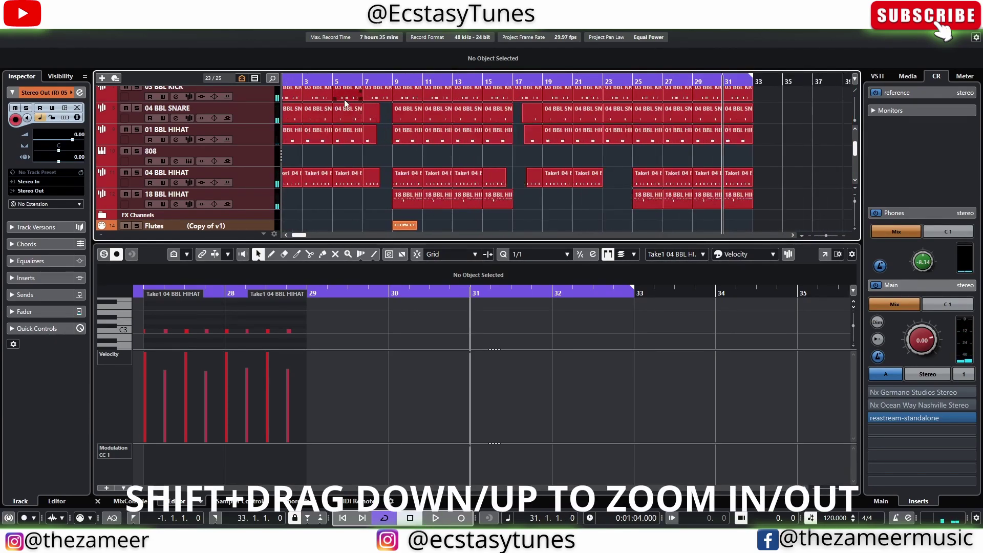
scroll(348, 105, down, 3)
mouse_move(318, 80)
mouse_down()
mouse_move(319, 103)
mouse_move(319, 78)
mouse_up()
drag(386, 82, 520, 86)
click(603, 191)
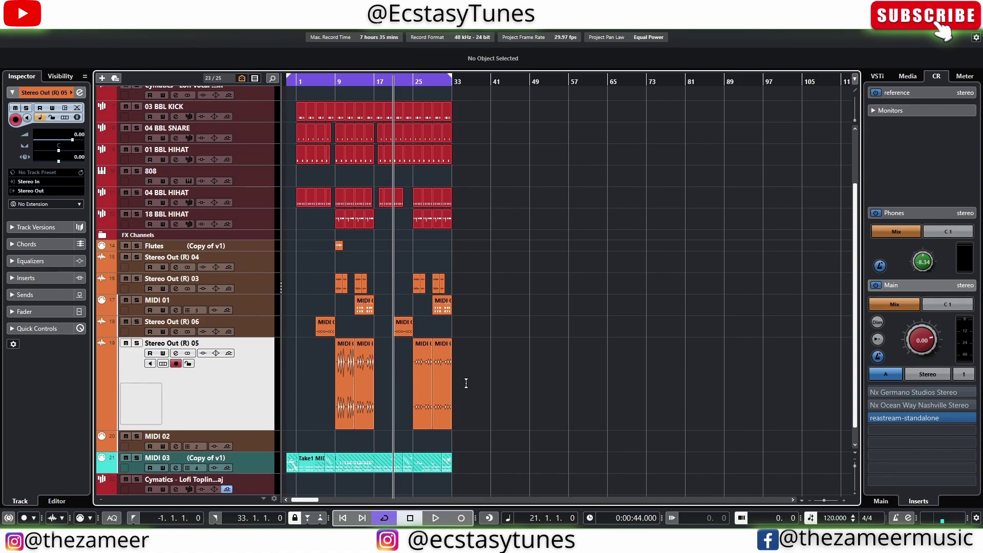
click(466, 383)
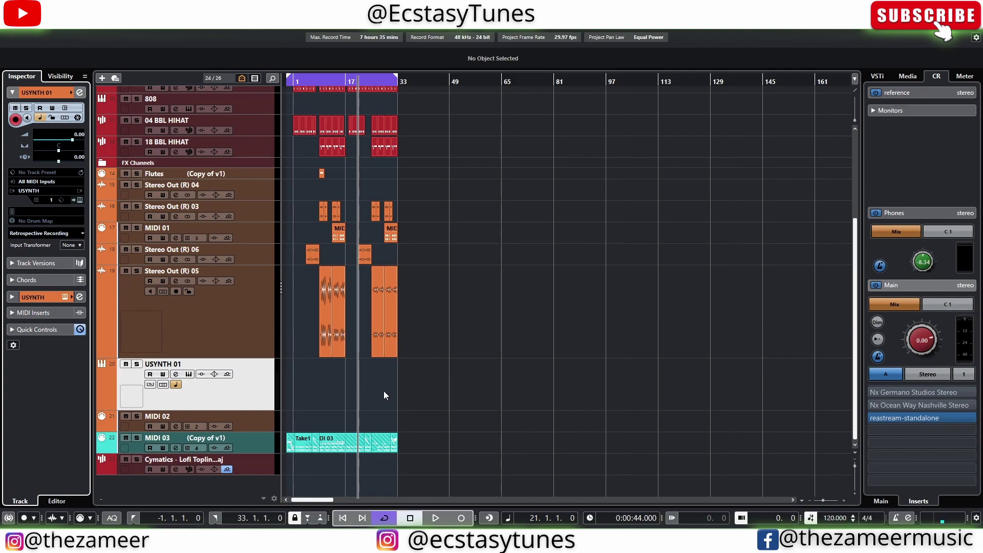
Step: Add a stereo group channel named Record for the selected USYNTH 01 track, created outside a folder
right_click(255, 405)
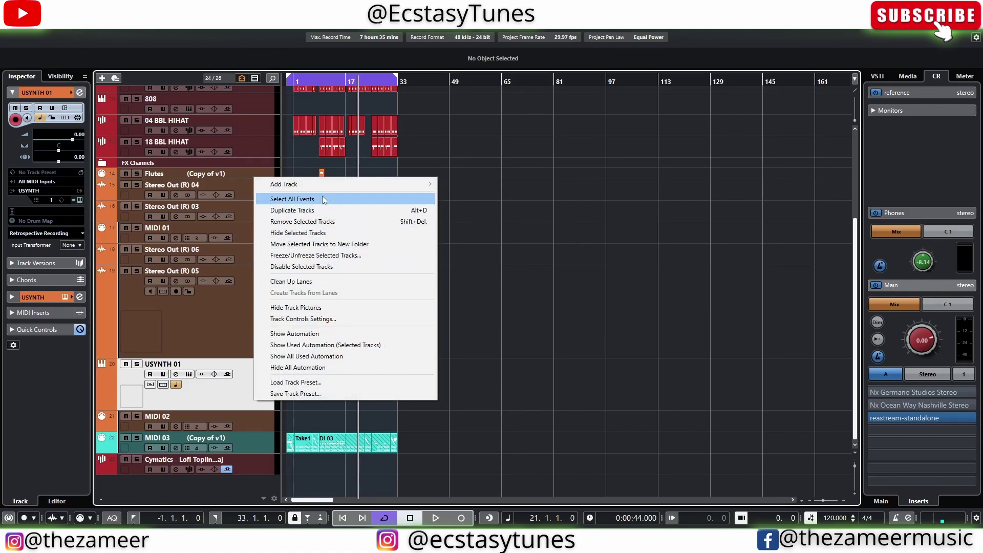
mouse_move(323, 184)
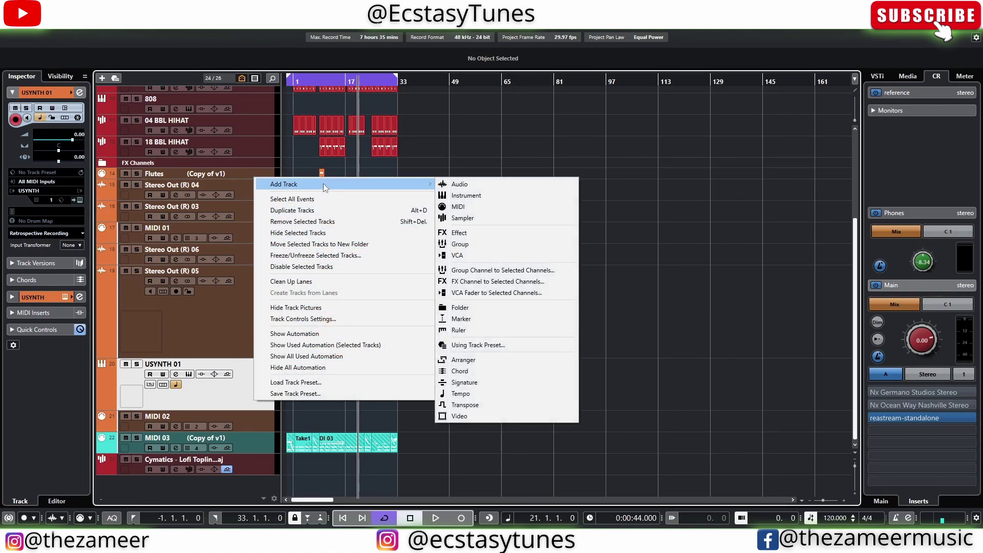
click(546, 273)
click(508, 237)
click(506, 262)
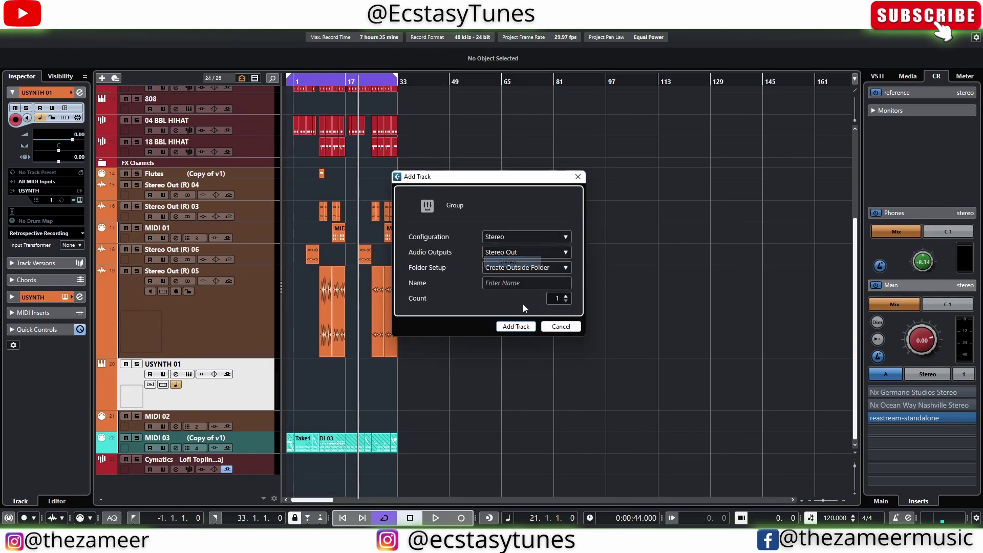
click(519, 284)
text(Record)
key(Return)
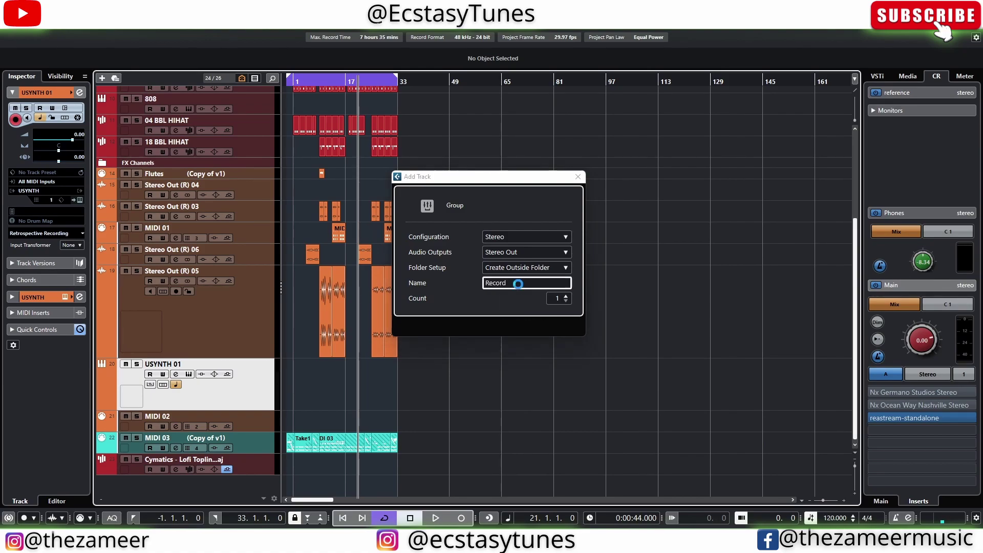
Step: Inspect the output routing in USYNTH 01's channel settings, leaving it assigned to the Record group, and close the settings
click(274, 394)
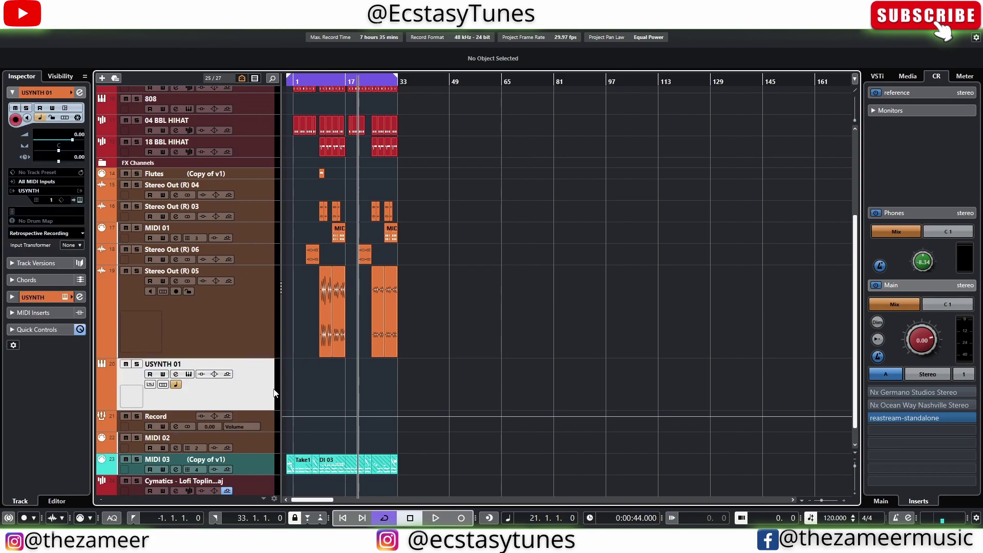
click(132, 424)
click(229, 397)
click(40, 298)
click(79, 92)
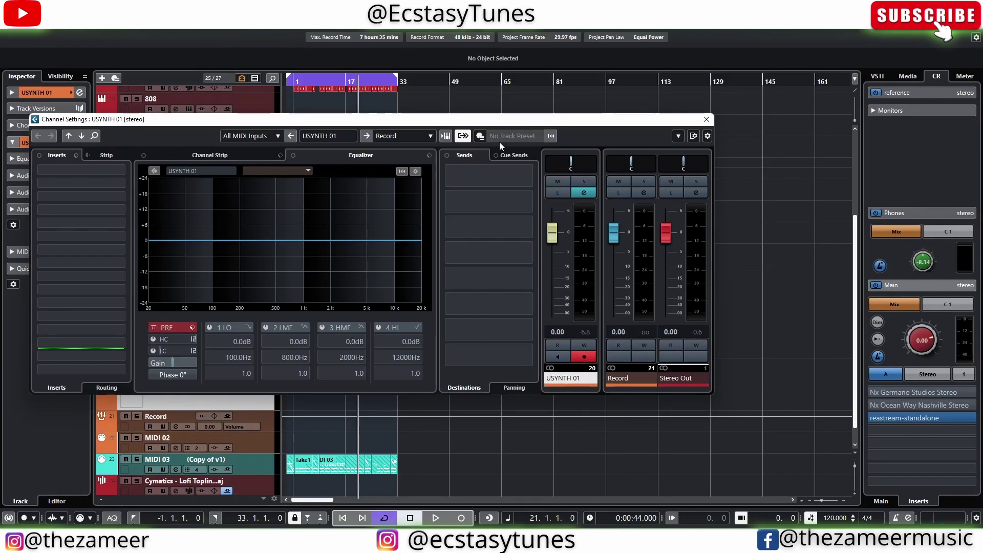
click(395, 138)
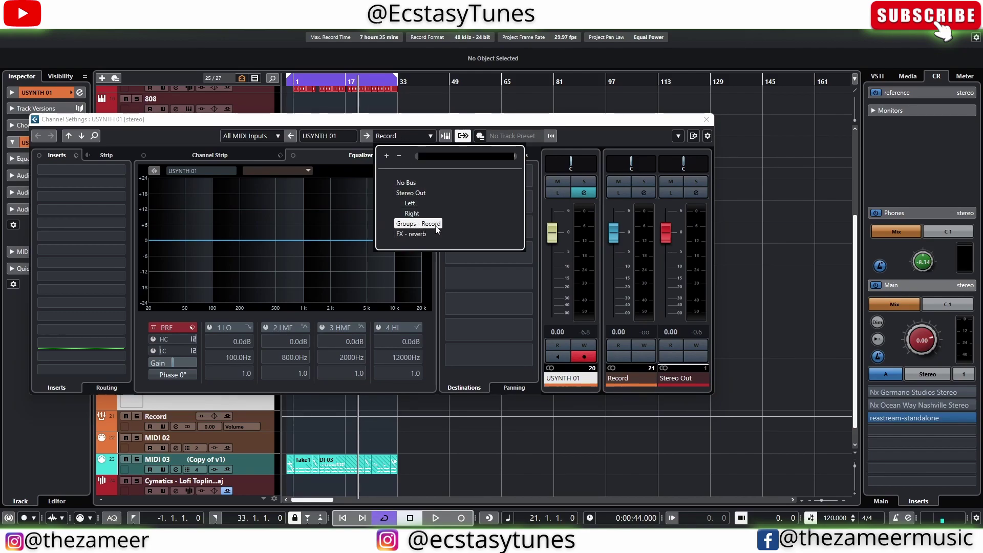
click(708, 120)
click(707, 119)
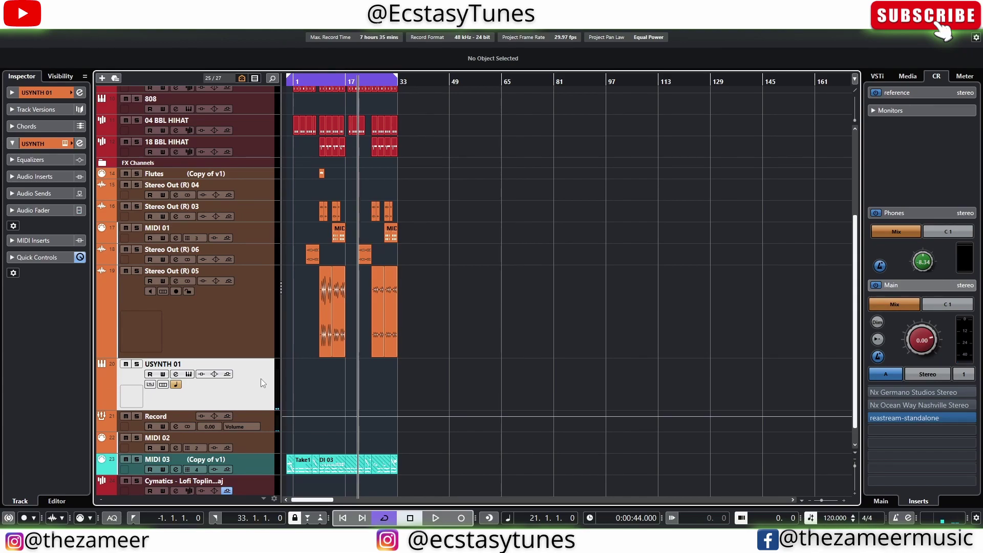
Step: Select the Record group track below USYNTH 01
click(264, 427)
click(261, 396)
click(266, 428)
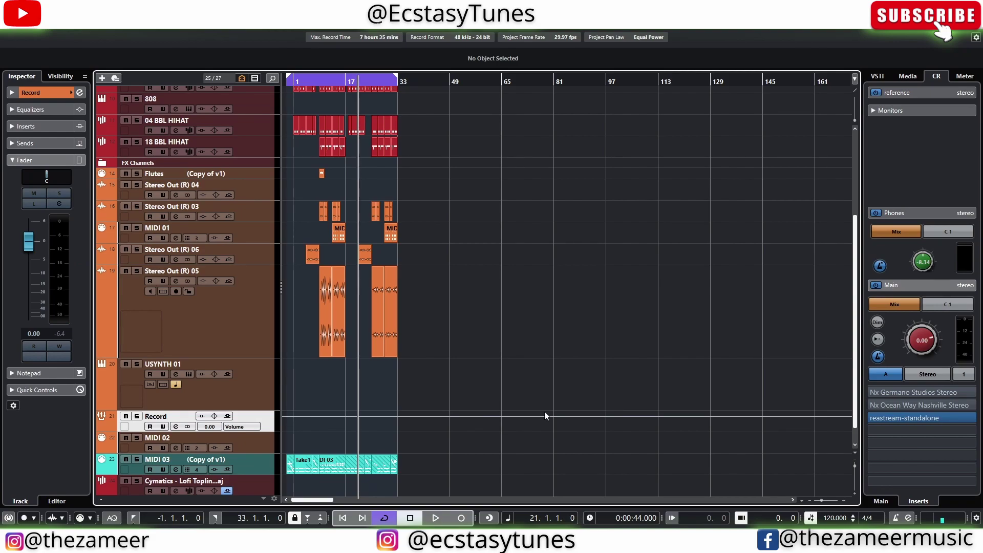
Step: Add one stereo audio track named synth, routed to Stereo Out, below the Record group track
key(g)
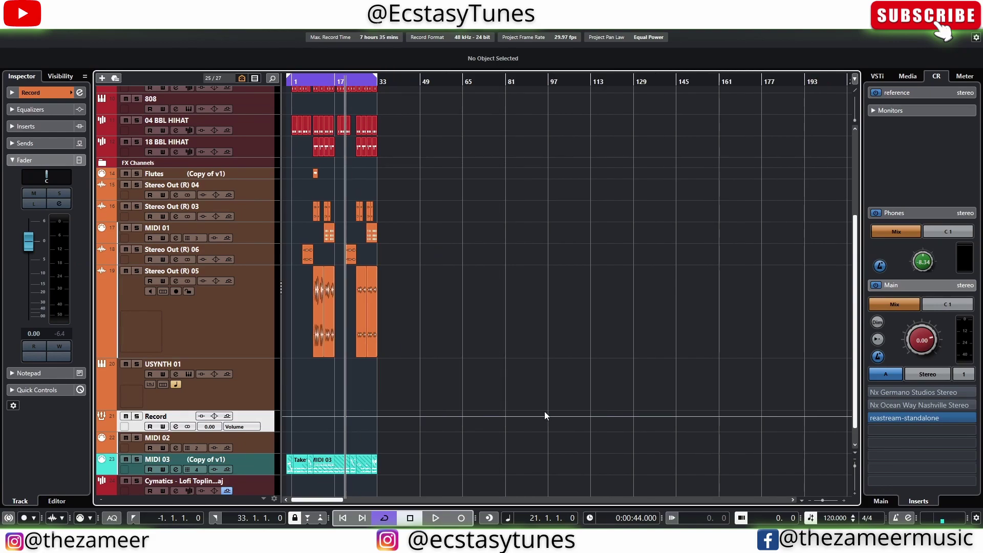
right_click(266, 420)
mouse_move(284, 254)
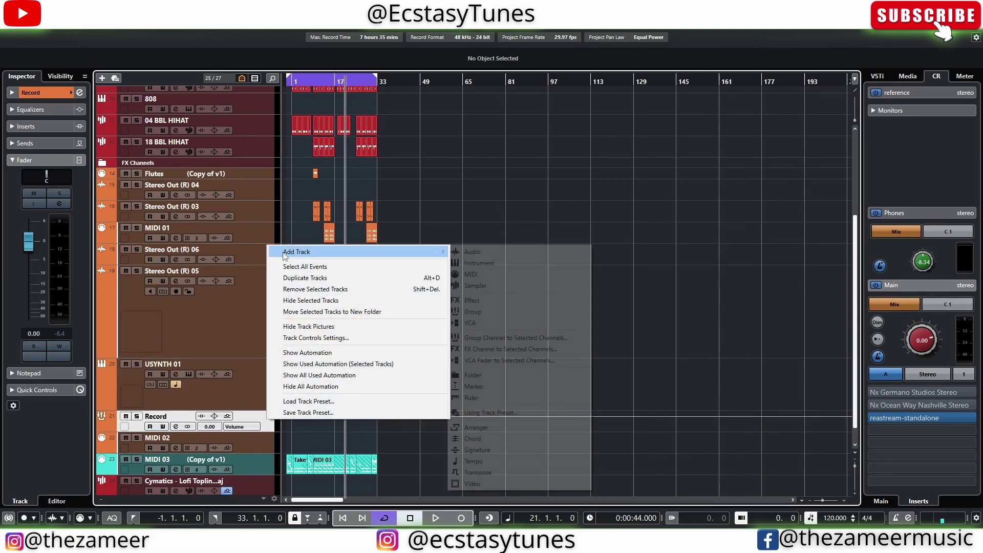
click(495, 252)
click(496, 265)
click(469, 306)
click(495, 298)
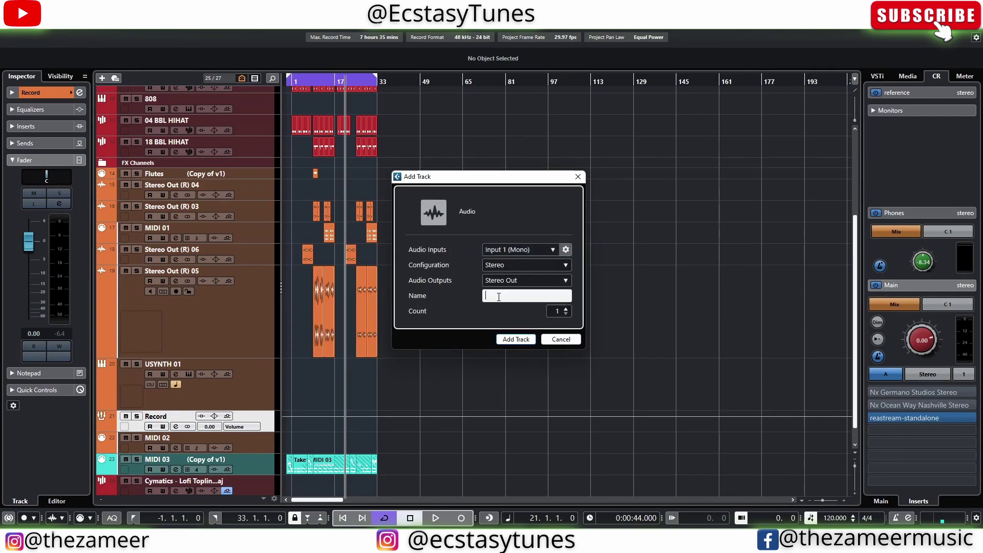
text(synth)
key(Return)
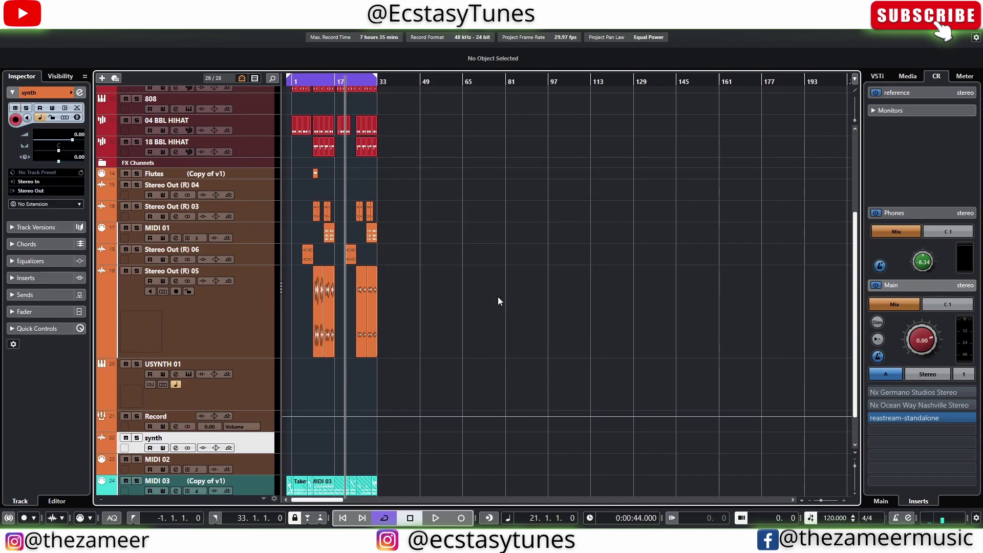
Step: Set the synth track's audio input to the Record group and move the track above Record, directly under USYNTH 01
click(267, 423)
click(266, 441)
click(43, 184)
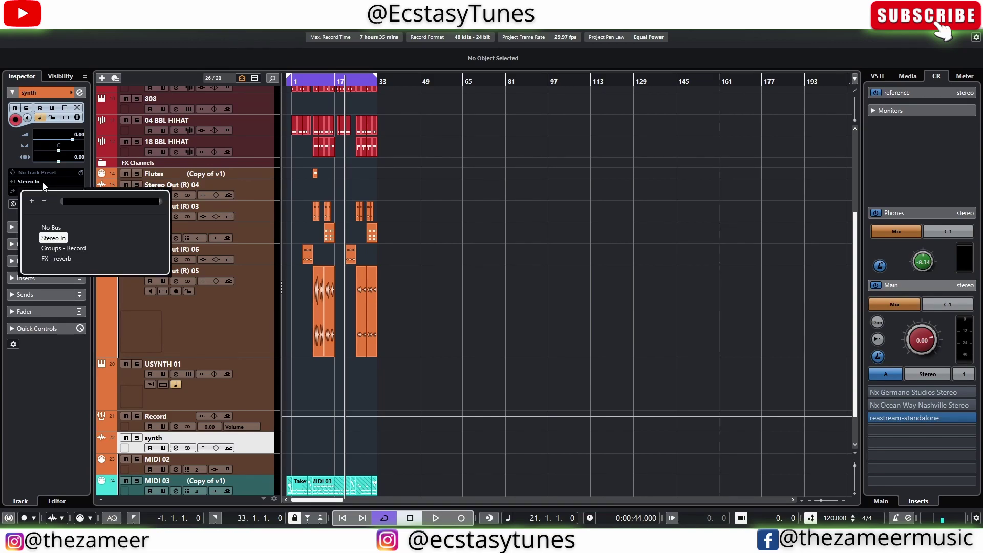
click(73, 247)
drag(256, 440, 267, 407)
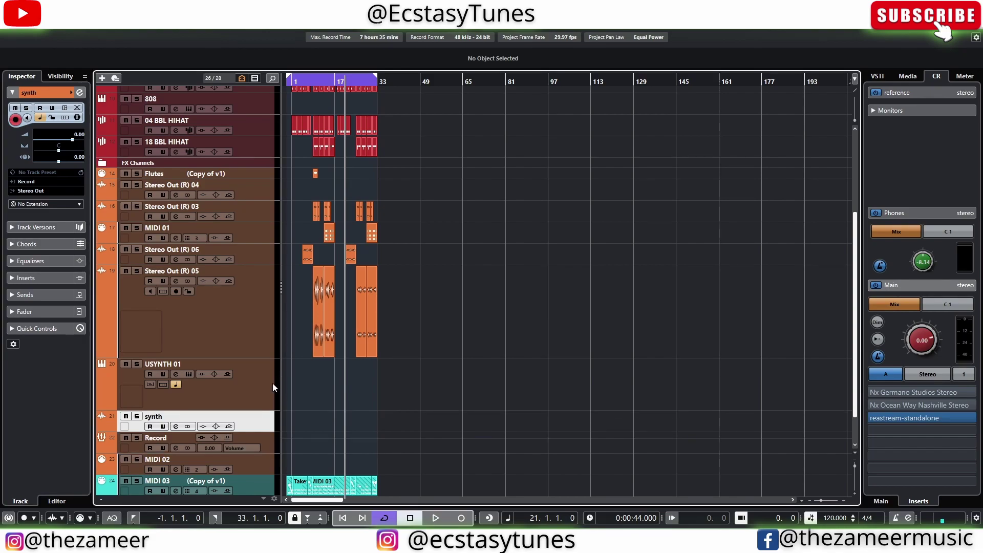
Step: Select the USYNTH 01 and synth tracks together and solo both of them
click(272, 384)
shift+click(268, 423)
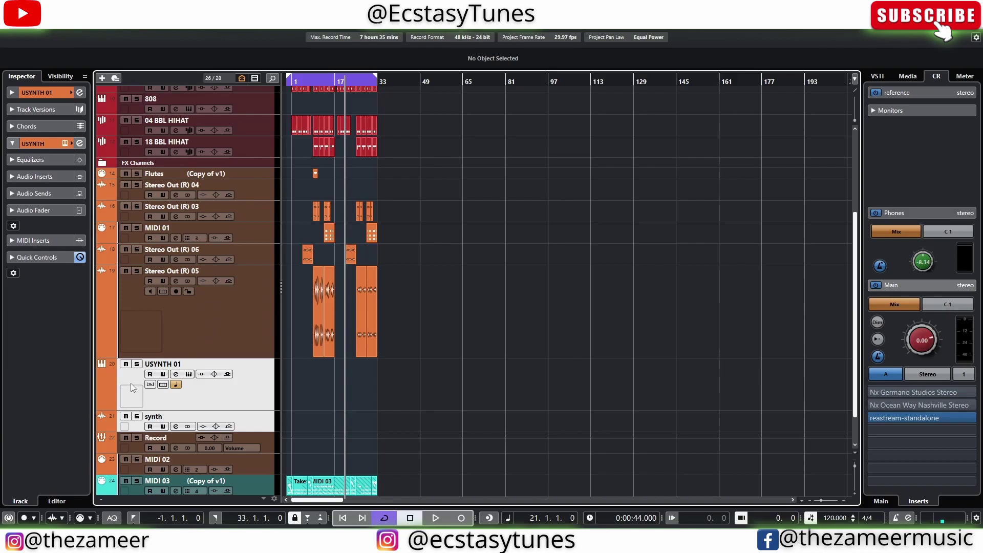
click(137, 365)
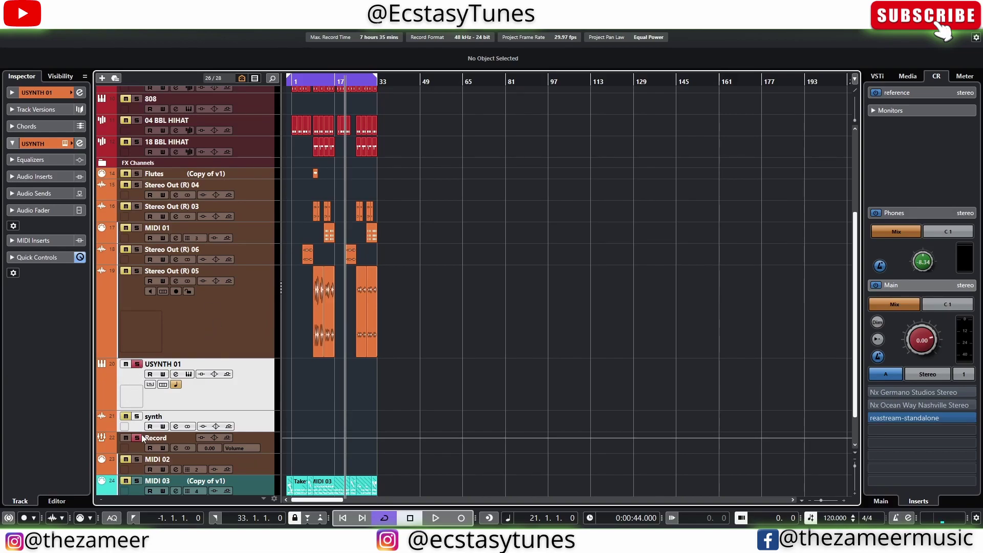
click(136, 416)
Step: Record USYNTH 01 and its audio on the synth track from bar 21 to just past bar 25
key(shift+Down)
key(KP_Multiply)
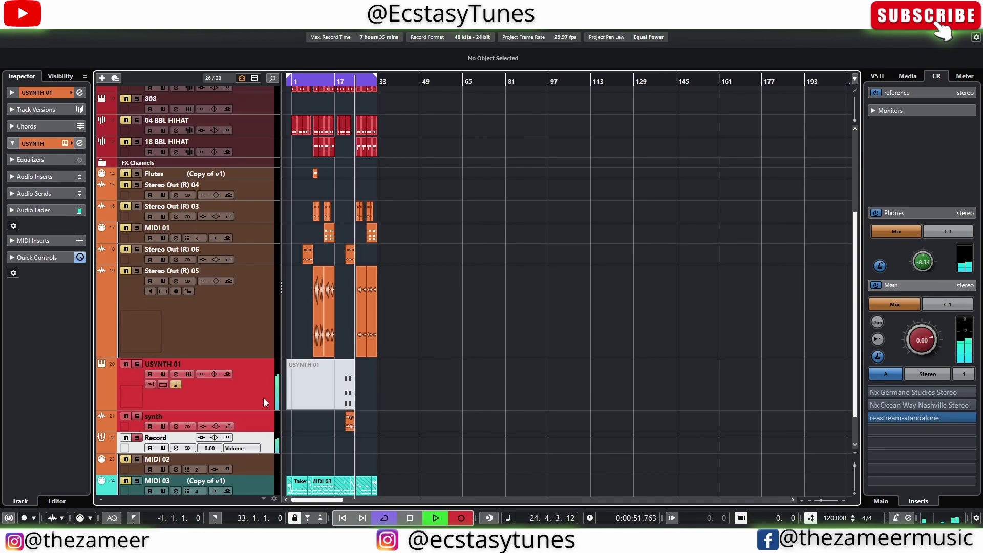
key(space)
Step: Return the playhead to bar 21, select the recorded synth_01 event and enlarge the synth track's height to show its waveform
scroll(328, 410, up, 2)
scroll(329, 410, up, 6)
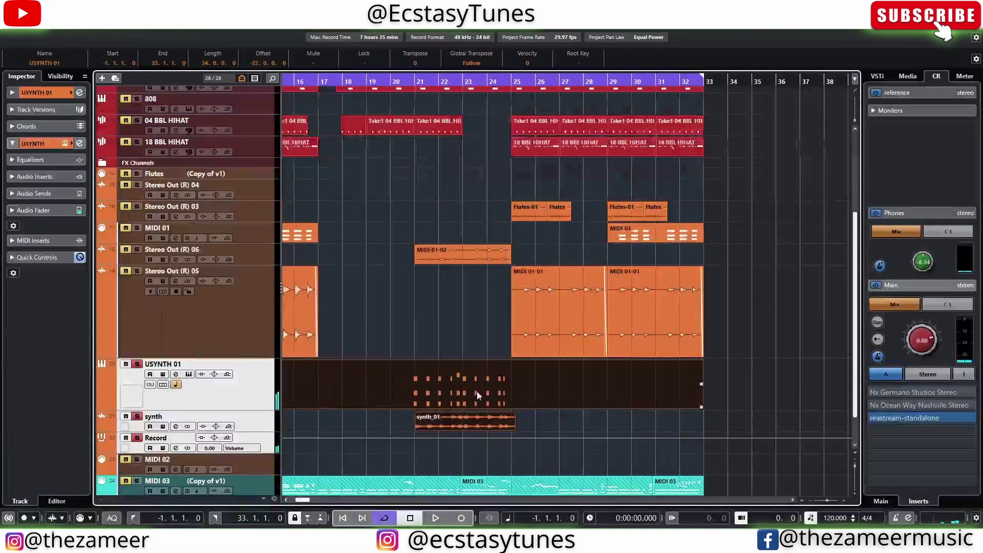
scroll(368, 425, down, 2)
key(h)
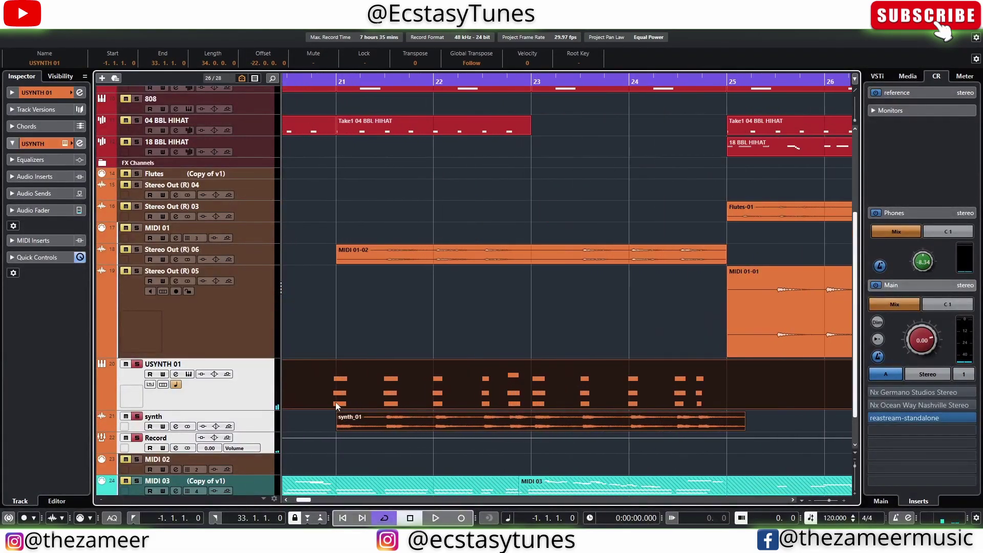
click(336, 401)
click(357, 410)
click(258, 432)
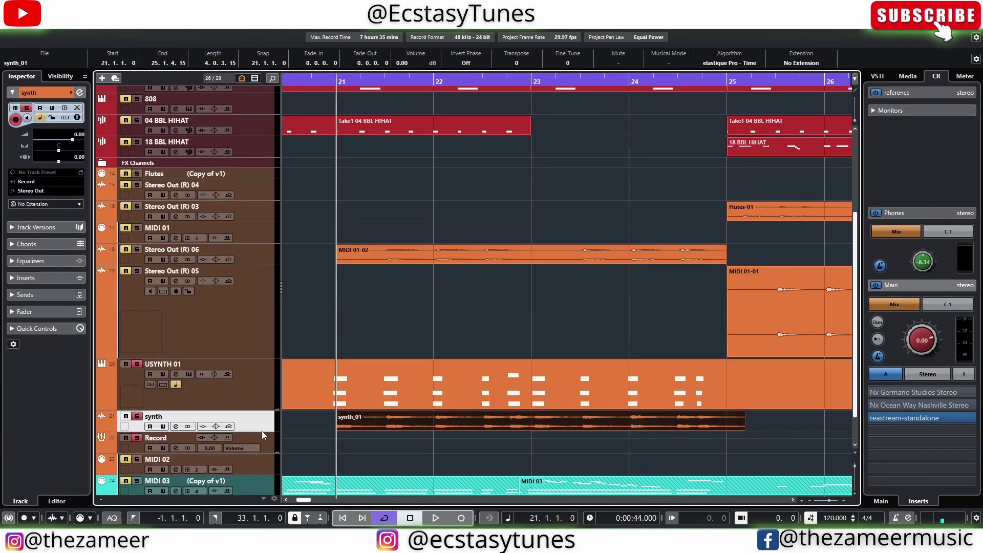
drag(263, 432, 260, 483)
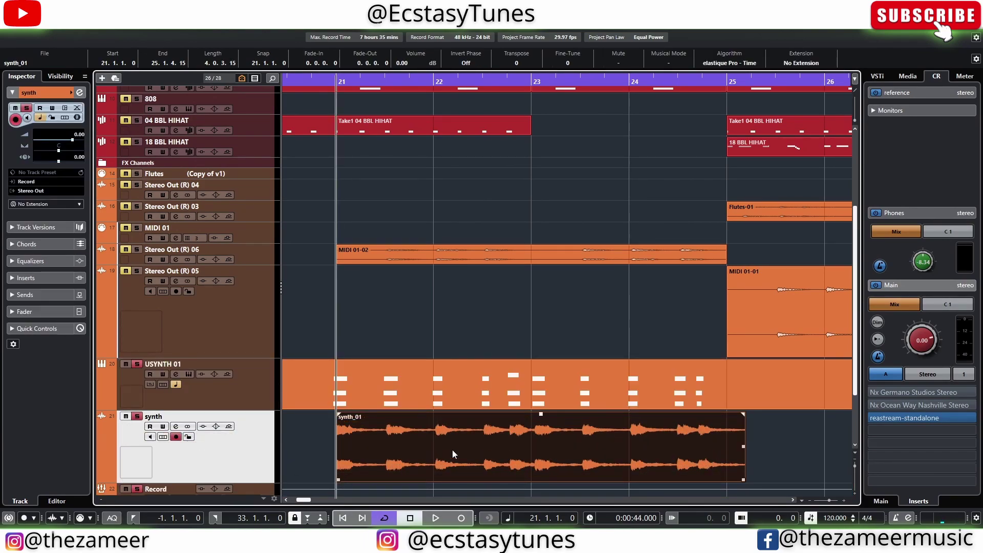
Step: Turn off solo on USYNTH 01, play back the synth_01 recording from bar 21, and stop playback
click(137, 363)
key(space)
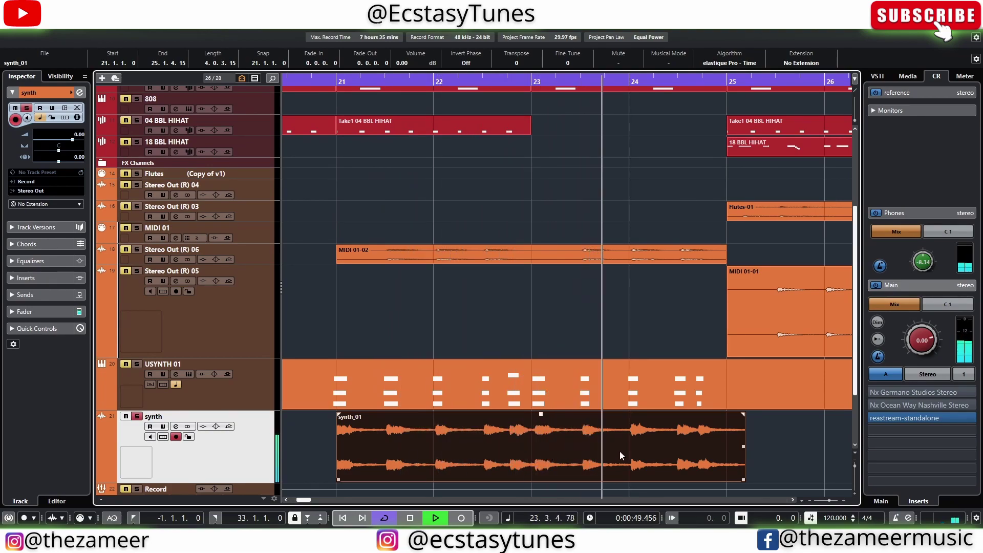
scroll(711, 444, down, 3)
click(712, 444)
key(space)
scroll(617, 425, down, 4)
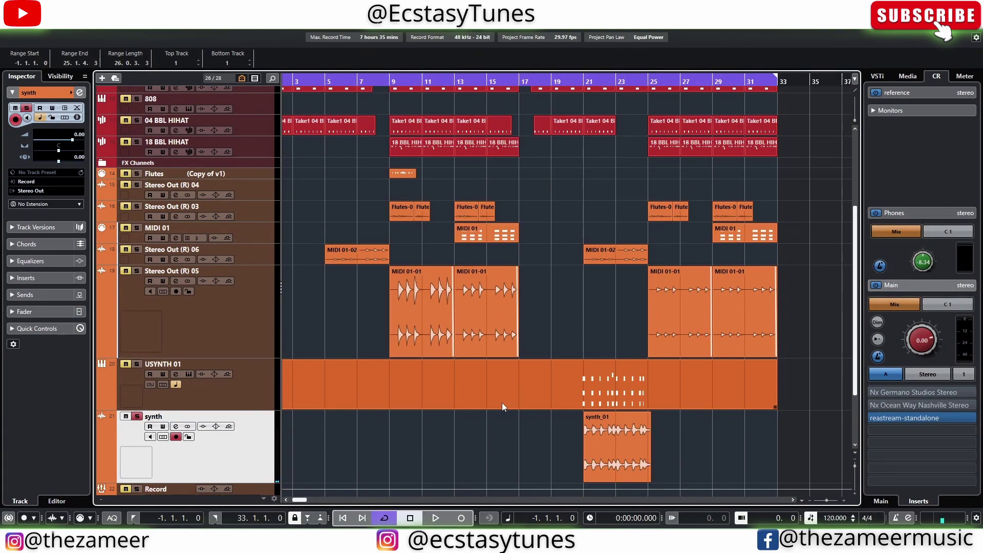